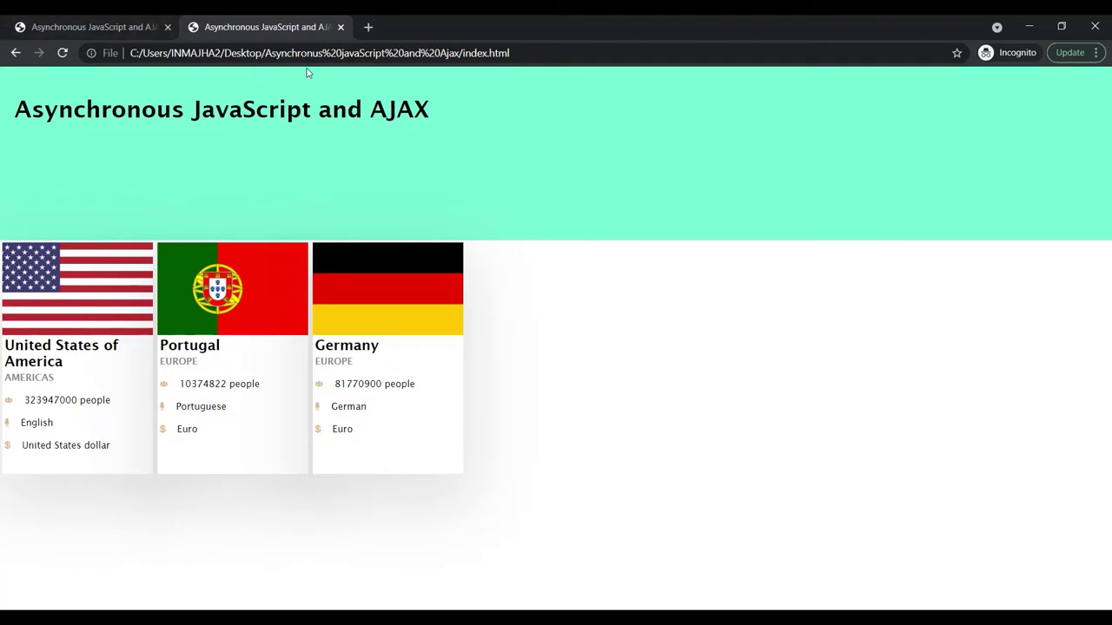
Open a new incognito tab next to the USA, Portugal and Germany country cards page
{"action": "left_click", "coordinate": [367, 27]}
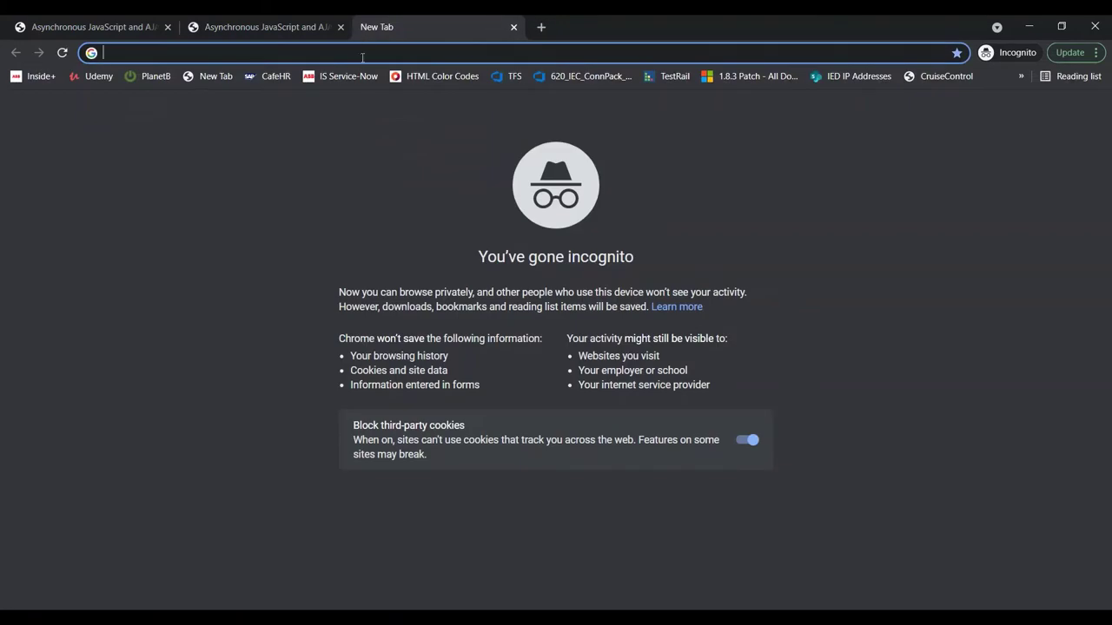
Search Google for 'public apis' and open the public-apis GitHub repository result
{"action": "type", "text": "public "}
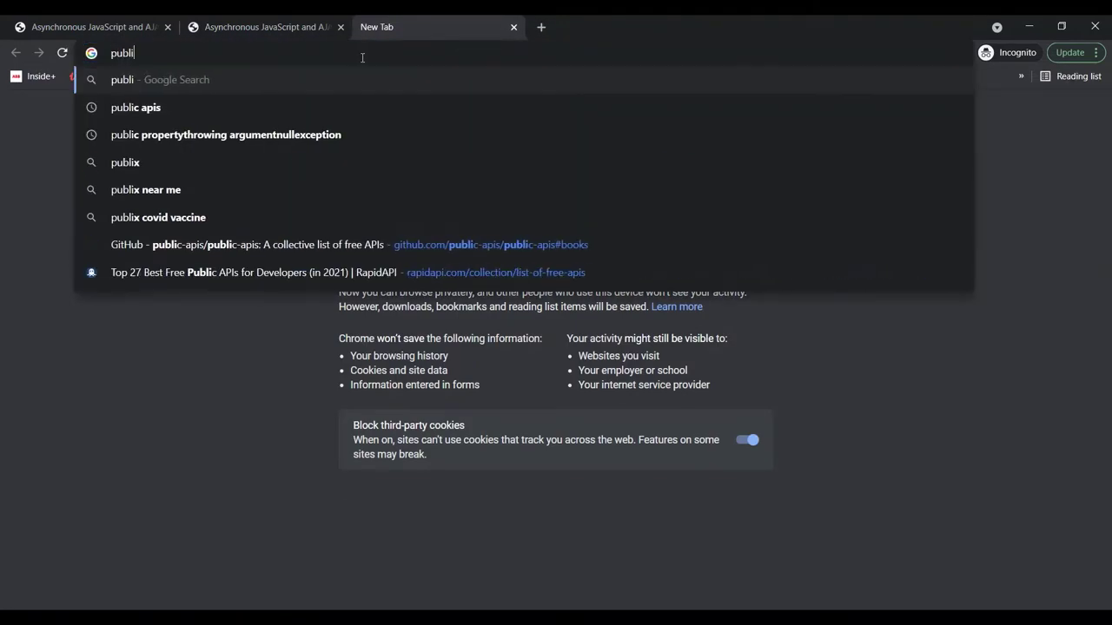
{"action": "type", "text": "apis"}
{"action": "key", "text": "Return"}
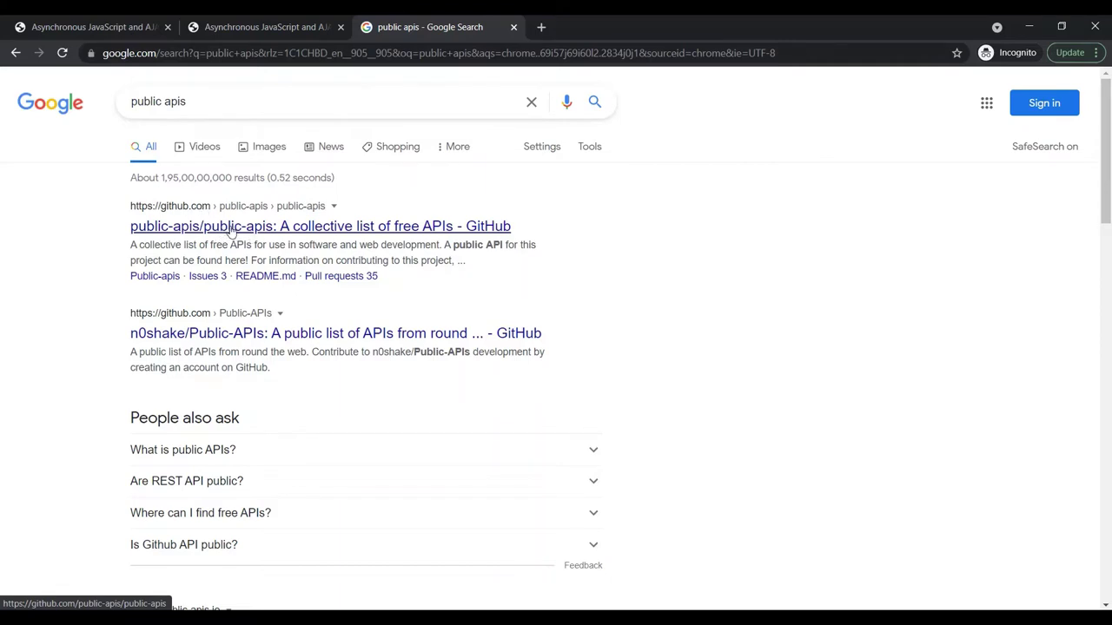
{"action": "left_click", "coordinate": [233, 228]}
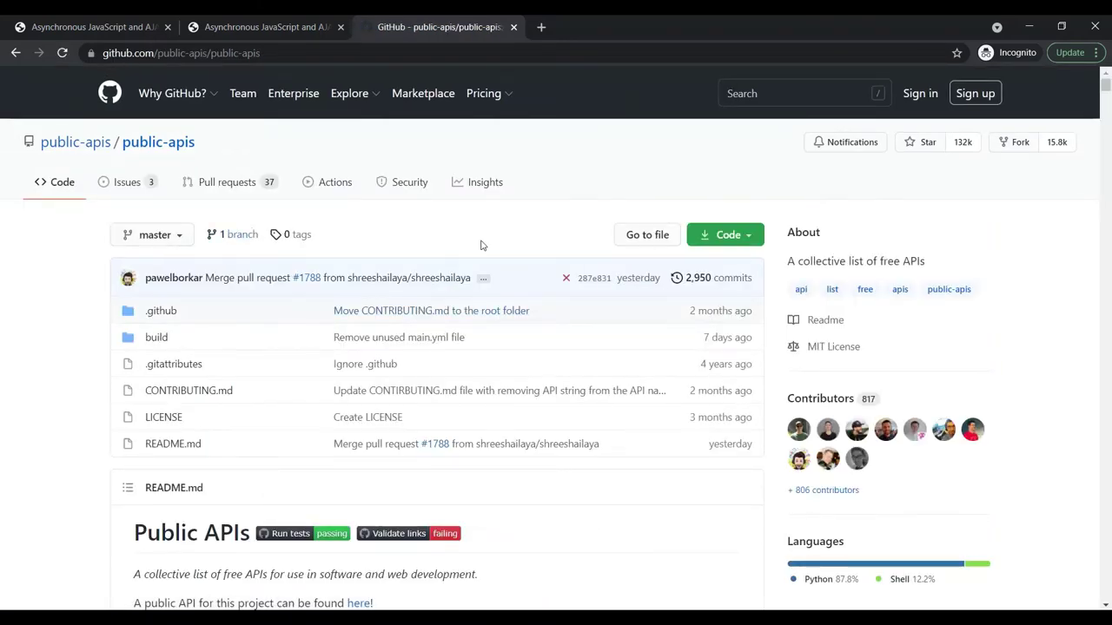
Find 'rest cou' in the public-apis README and follow the REST Countries link
{"action": "scroll", "coordinate": [482, 239], "scroll_direction": "down", "scroll_amount": 5}
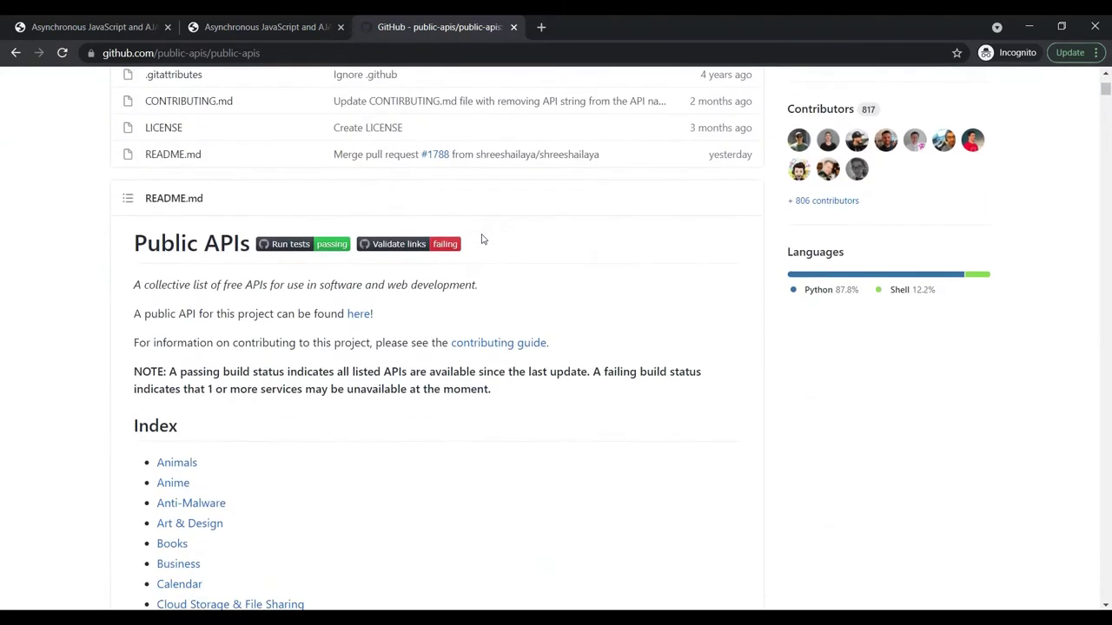
{"action": "scroll", "coordinate": [476, 328], "scroll_direction": "down", "scroll_amount": 5}
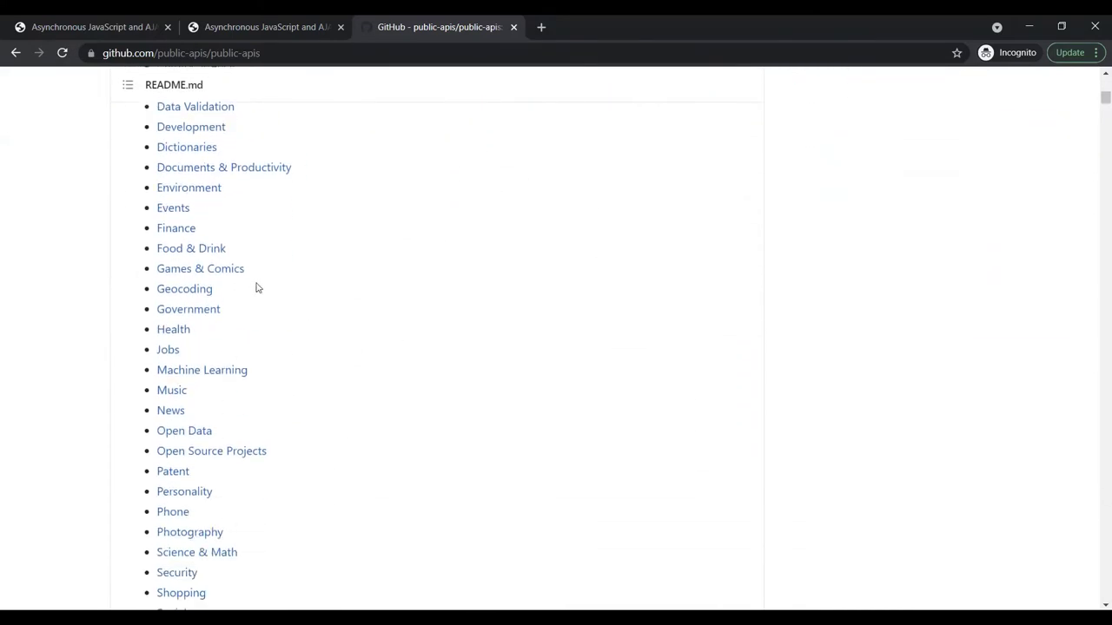
{"action": "scroll", "coordinate": [325, 271], "scroll_direction": "down", "scroll_amount": 2}
{"action": "scroll", "coordinate": [327, 269], "scroll_direction": "down", "scroll_amount": 2}
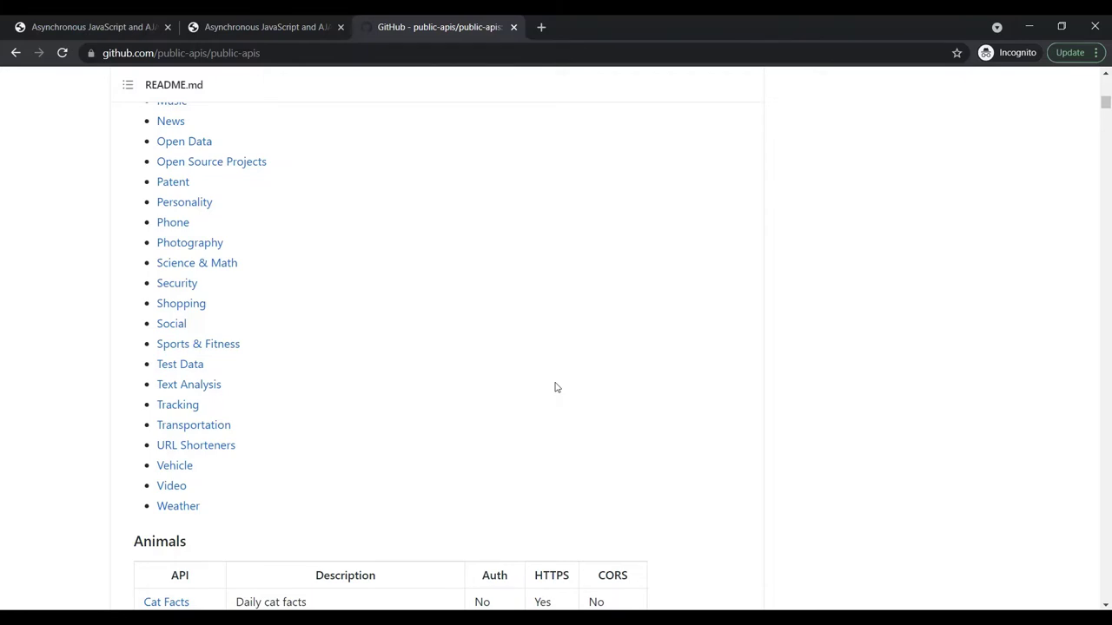
{"action": "key", "text": "ctrl+f"}
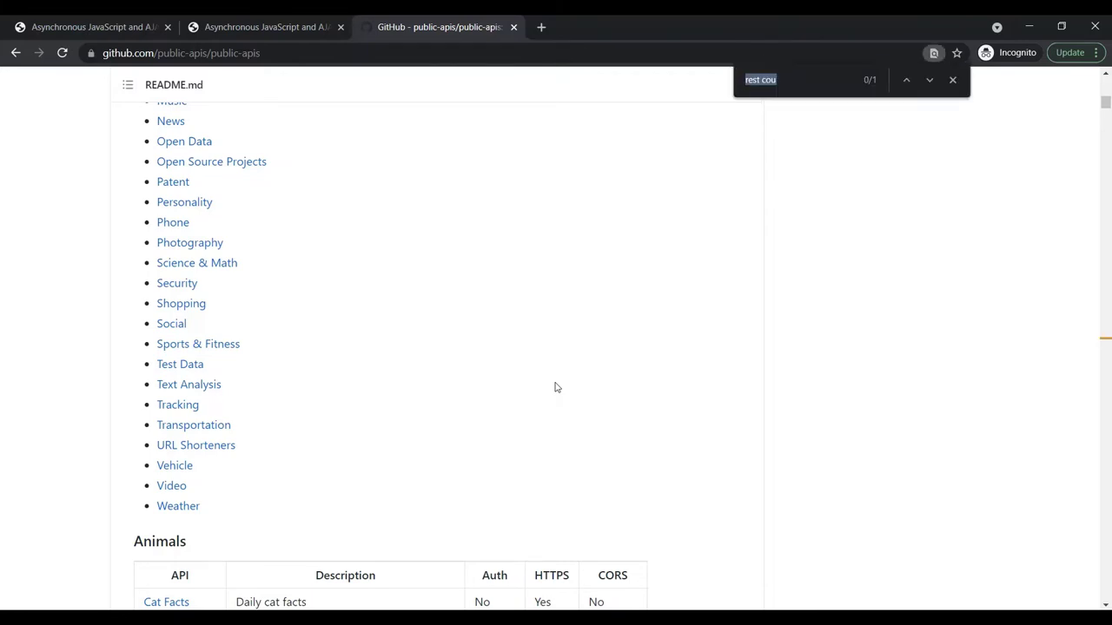
{"action": "type", "text": "rest cou"}
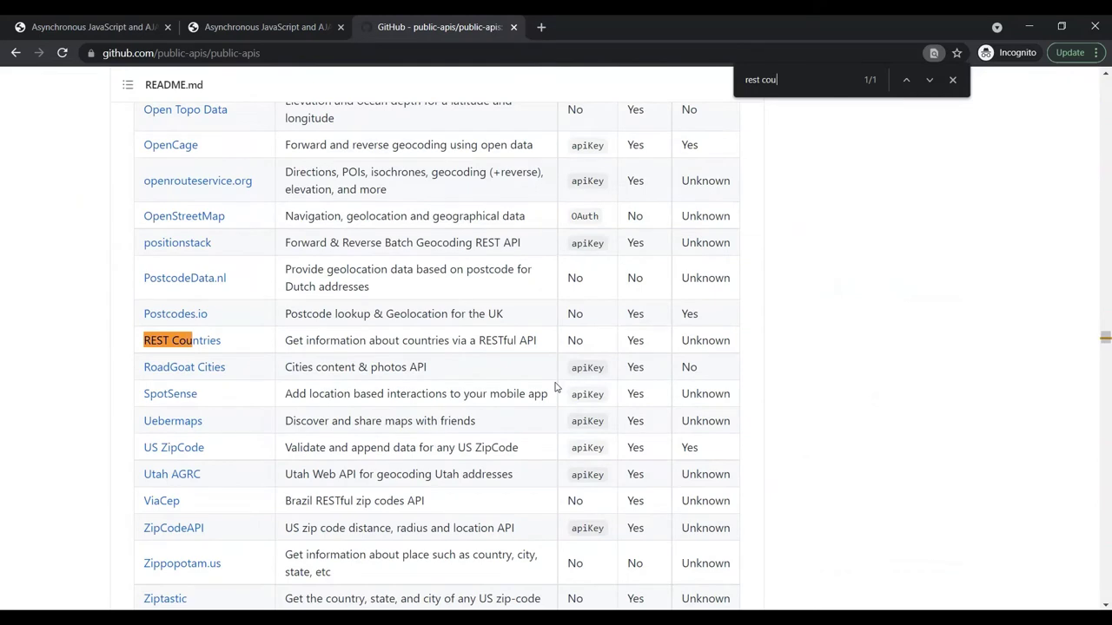
{"action": "left_click", "coordinate": [203, 345]}
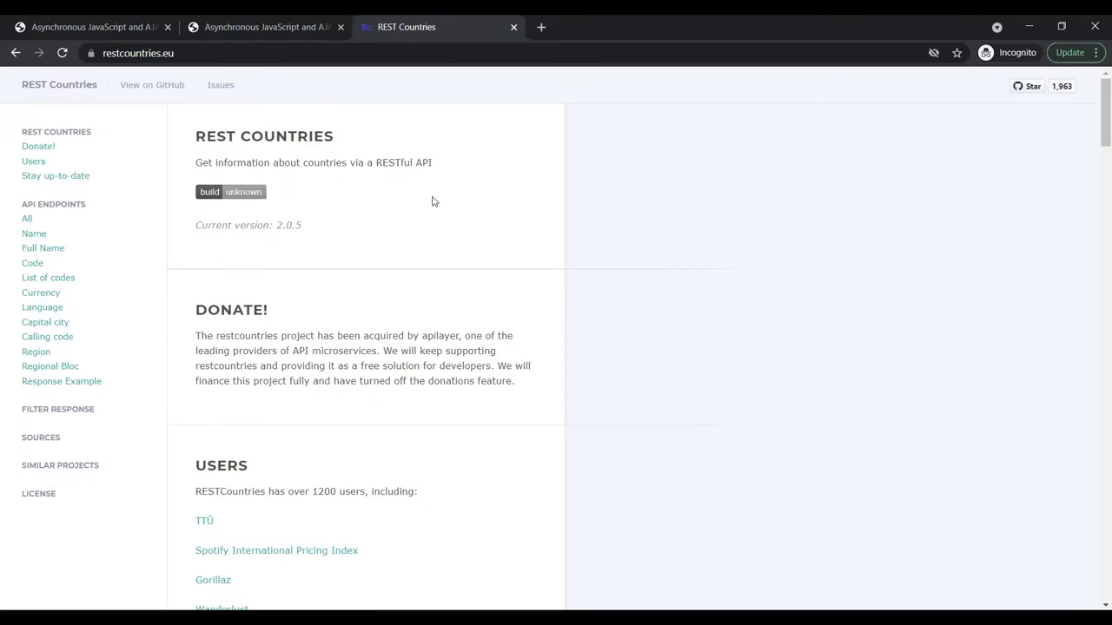
Scroll to the API Endpoints section and highlight the All endpoint URL
{"action": "scroll", "coordinate": [433, 201], "scroll_direction": "down", "scroll_amount": 6}
{"action": "scroll", "coordinate": [434, 202], "scroll_direction": "down", "scroll_amount": 3}
{"action": "scroll", "coordinate": [637, 333], "scroll_direction": "down", "scroll_amount": 4}
{"action": "scroll", "coordinate": [648, 340], "scroll_direction": "up", "scroll_amount": 5}
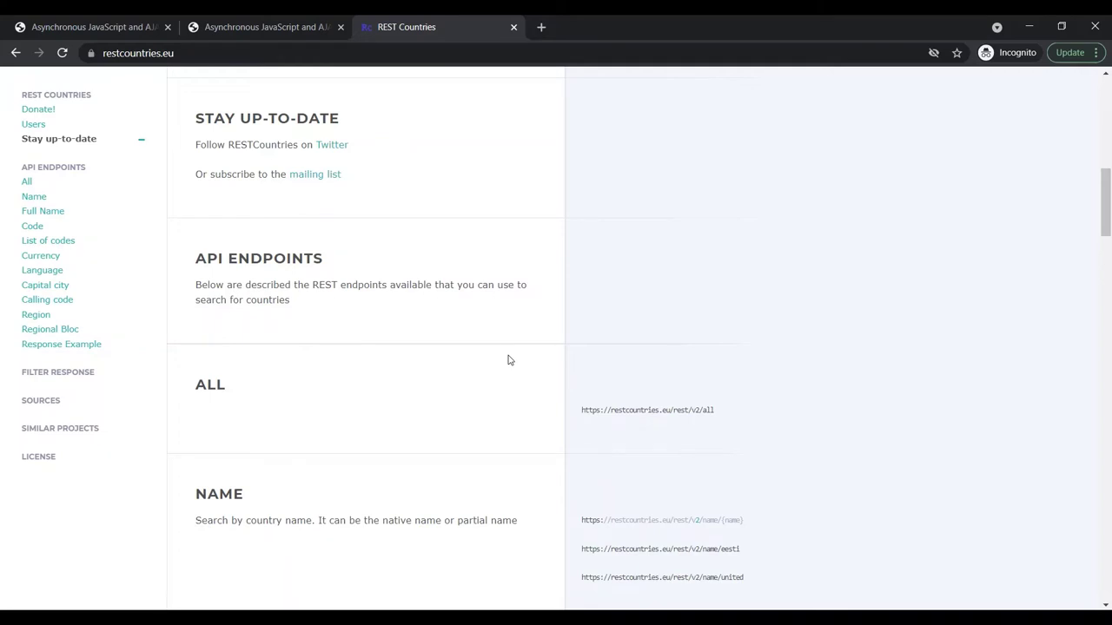
{"action": "left_click_drag", "start_coordinate": [581, 410], "coordinate": [717, 411]}
Highlight the Name and Full Name endpoint URLs
{"action": "scroll", "coordinate": [512, 393], "scroll_direction": "down", "scroll_amount": 2}
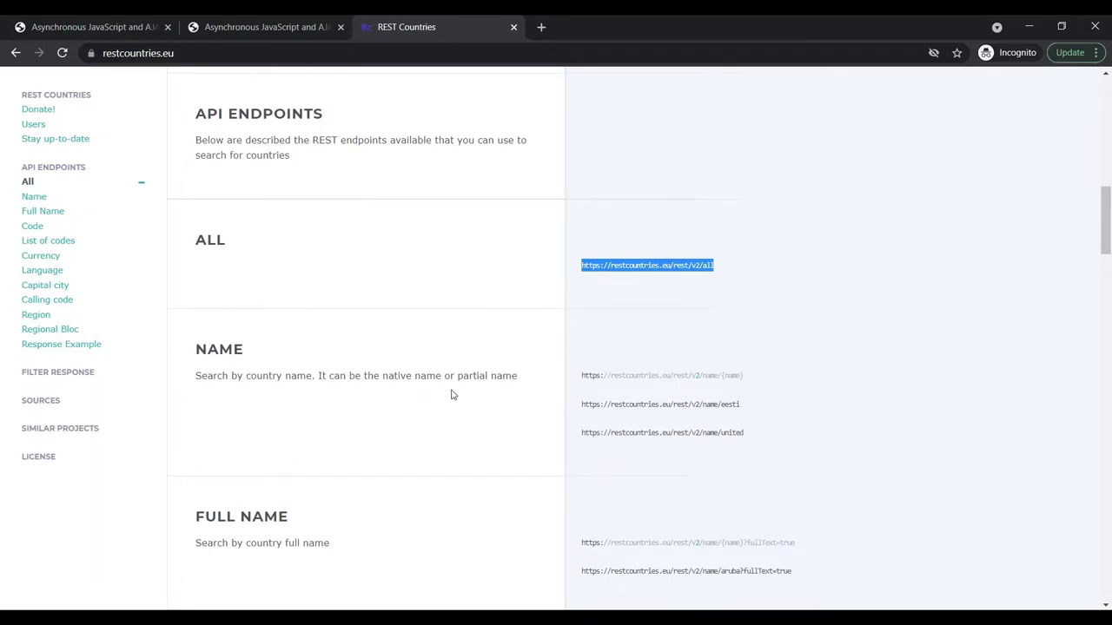
{"action": "scroll", "coordinate": [451, 393], "scroll_direction": "down", "scroll_amount": 1}
{"action": "left_click", "coordinate": [582, 304]}
{"action": "left_click_drag", "start_coordinate": [582, 304], "coordinate": [745, 303]}
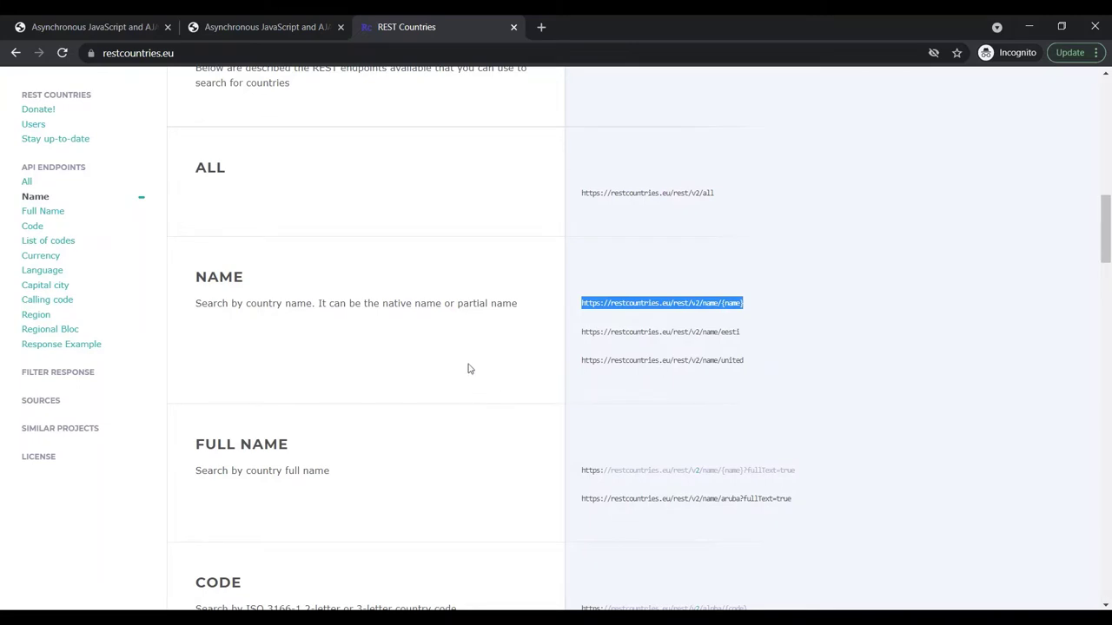
{"action": "scroll", "coordinate": [467, 367], "scroll_direction": "down", "scroll_amount": 2}
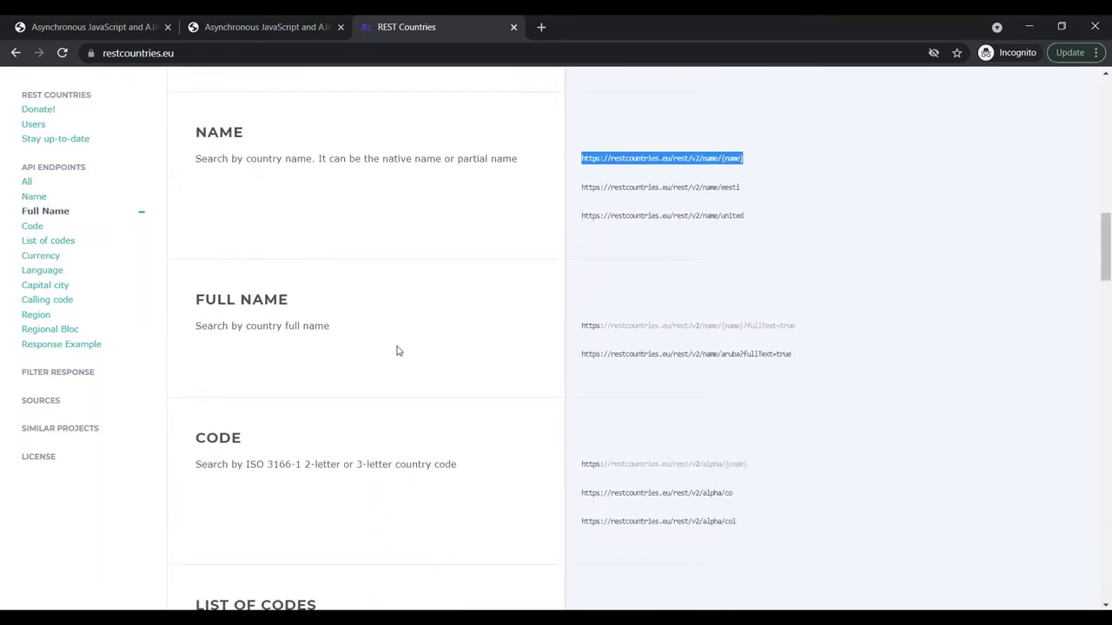
{"action": "left_click_drag", "start_coordinate": [583, 325], "coordinate": [799, 325]}
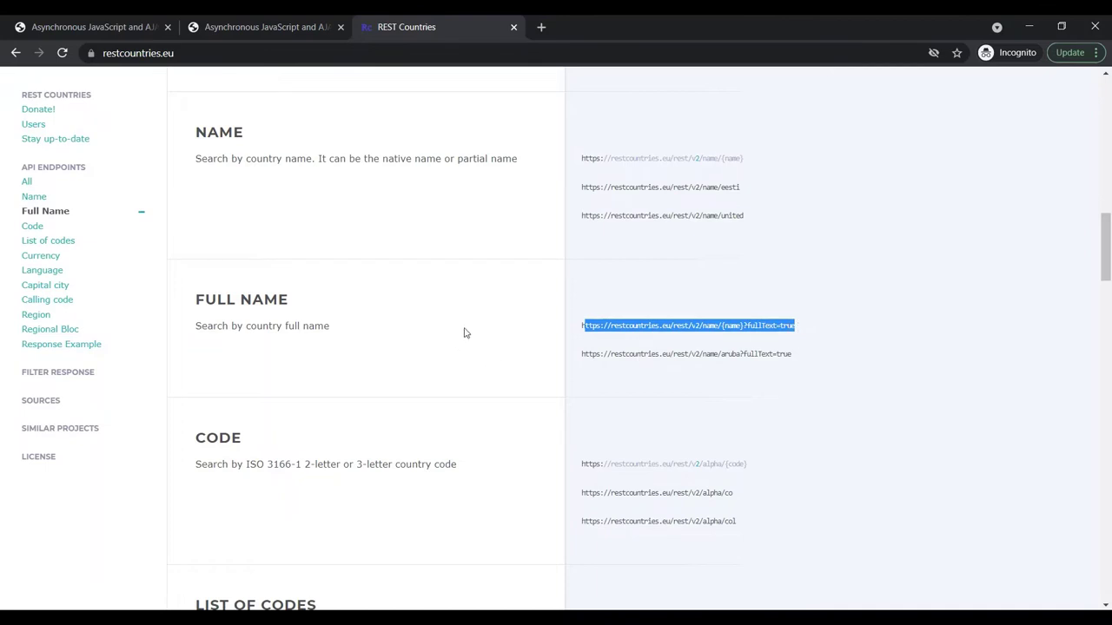
{"action": "scroll", "coordinate": [464, 333], "scroll_direction": "down", "scroll_amount": 1}
{"action": "scroll", "coordinate": [464, 333], "scroll_direction": "down", "scroll_amount": 1}
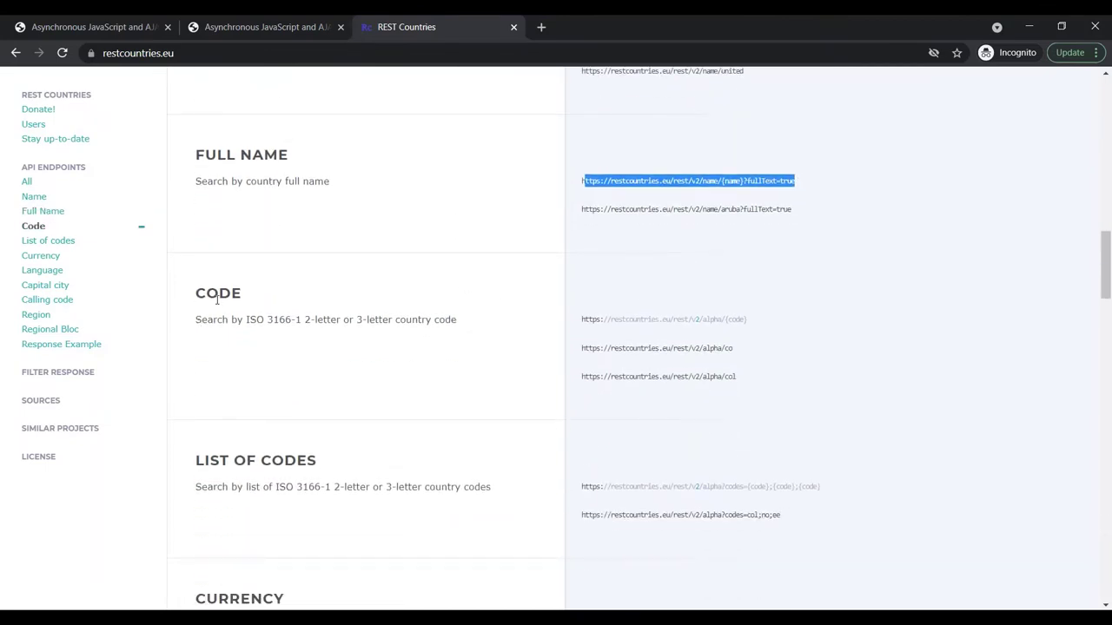
{"action": "left_click_drag", "start_coordinate": [582, 318], "coordinate": [748, 321]}
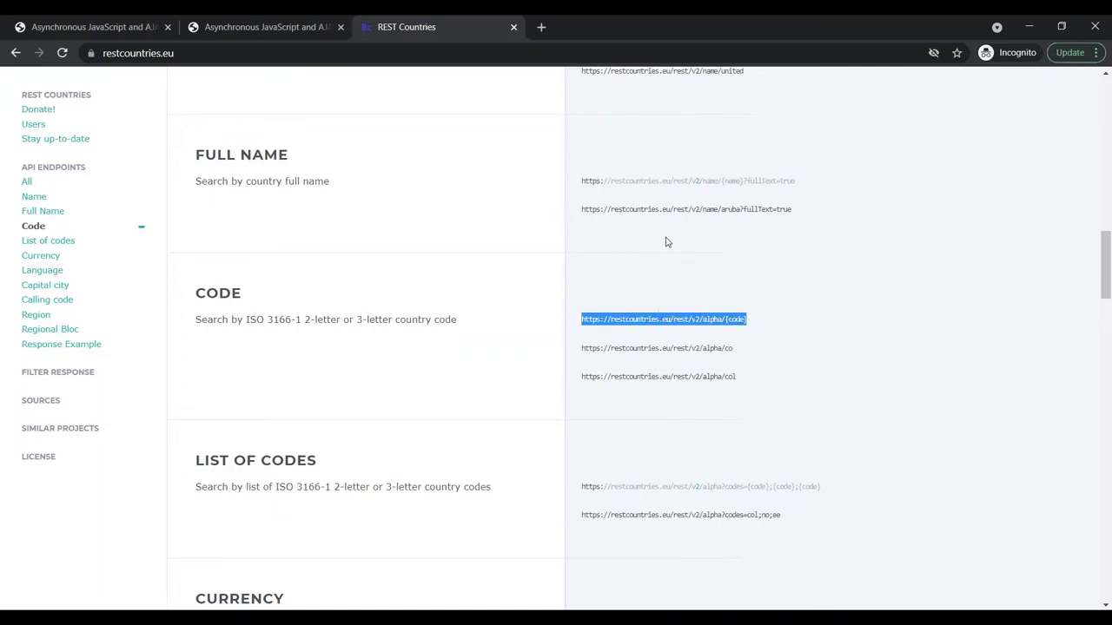
{"action": "scroll", "coordinate": [665, 241], "scroll_direction": "down", "scroll_amount": 3}
{"action": "scroll", "coordinate": [662, 330], "scroll_direction": "down", "scroll_amount": 1}
{"action": "scroll", "coordinate": [662, 330], "scroll_direction": "up", "scroll_amount": 4}
{"action": "scroll", "coordinate": [660, 330], "scroll_direction": "up", "scroll_amount": 5}
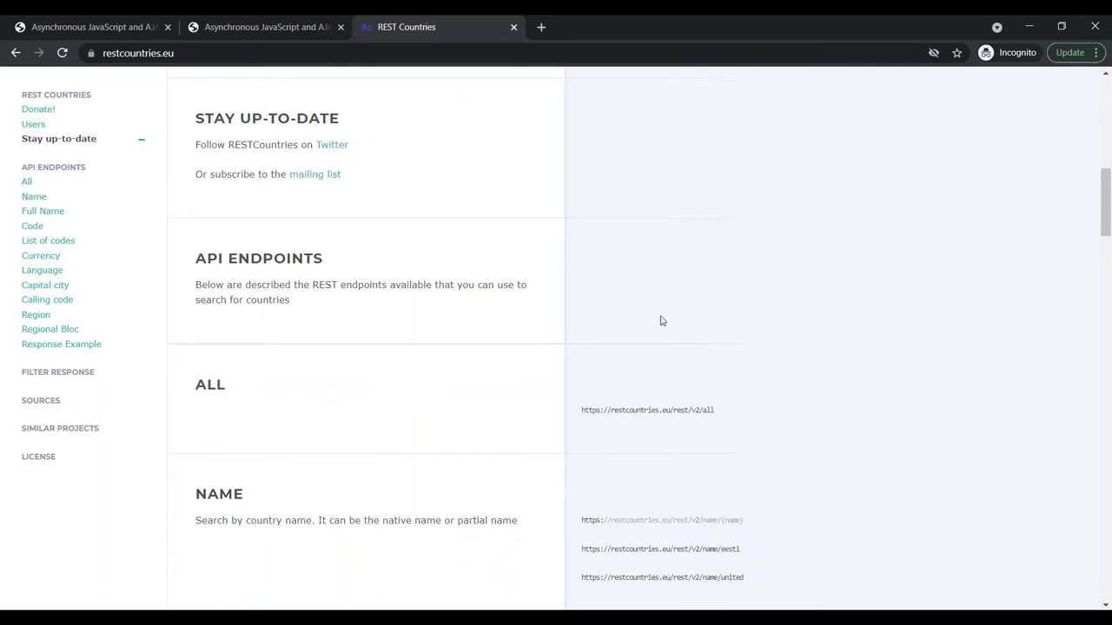
{"action": "scroll", "coordinate": [692, 350], "scroll_direction": "down", "scroll_amount": 2}
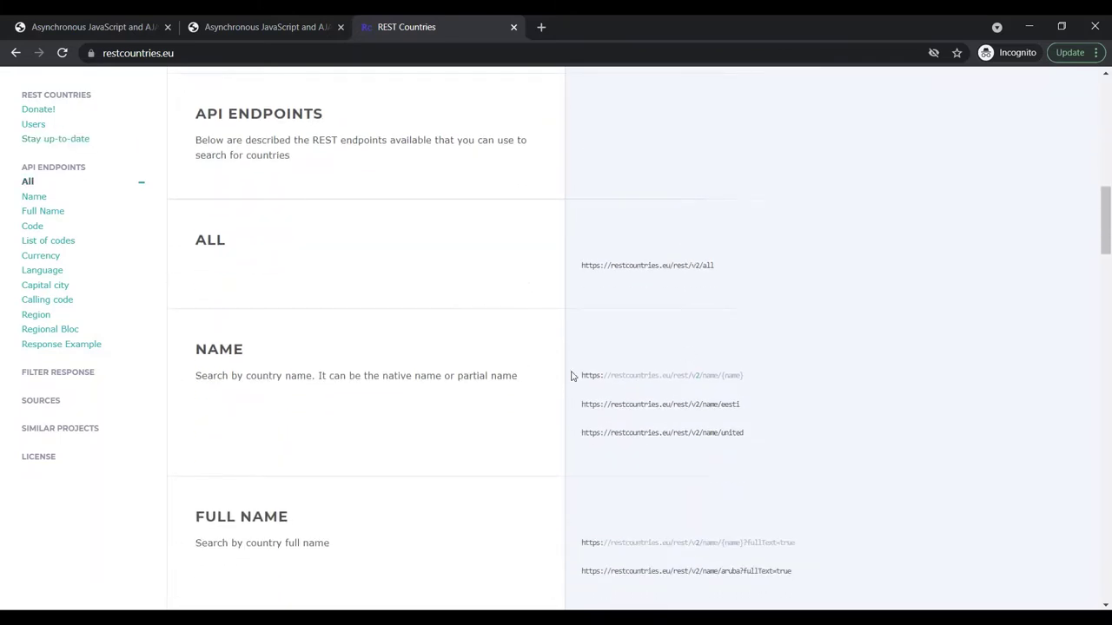
{"action": "left_click_drag", "start_coordinate": [580, 379], "coordinate": [745, 382]}
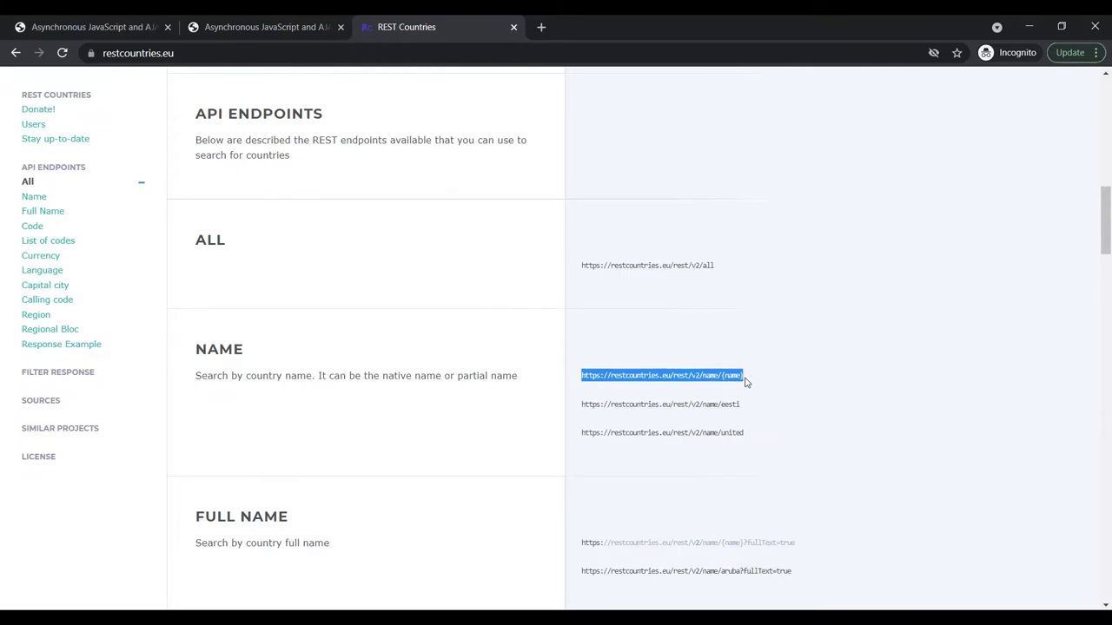
{"action": "left_click", "coordinate": [277, 30]}
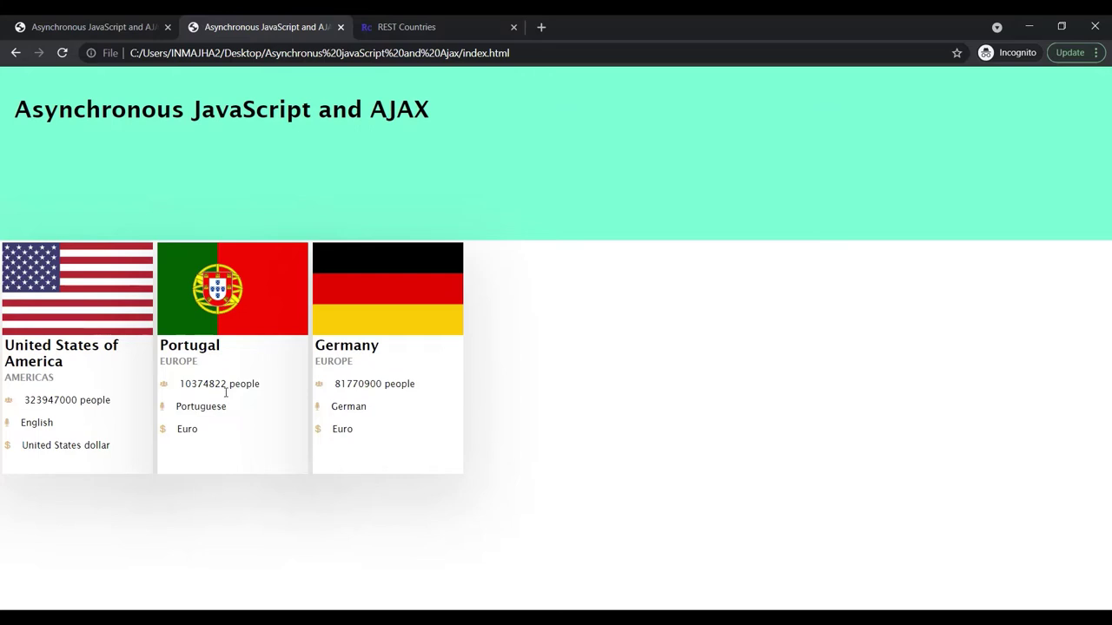
{"action": "left_click", "coordinate": [419, 29]}
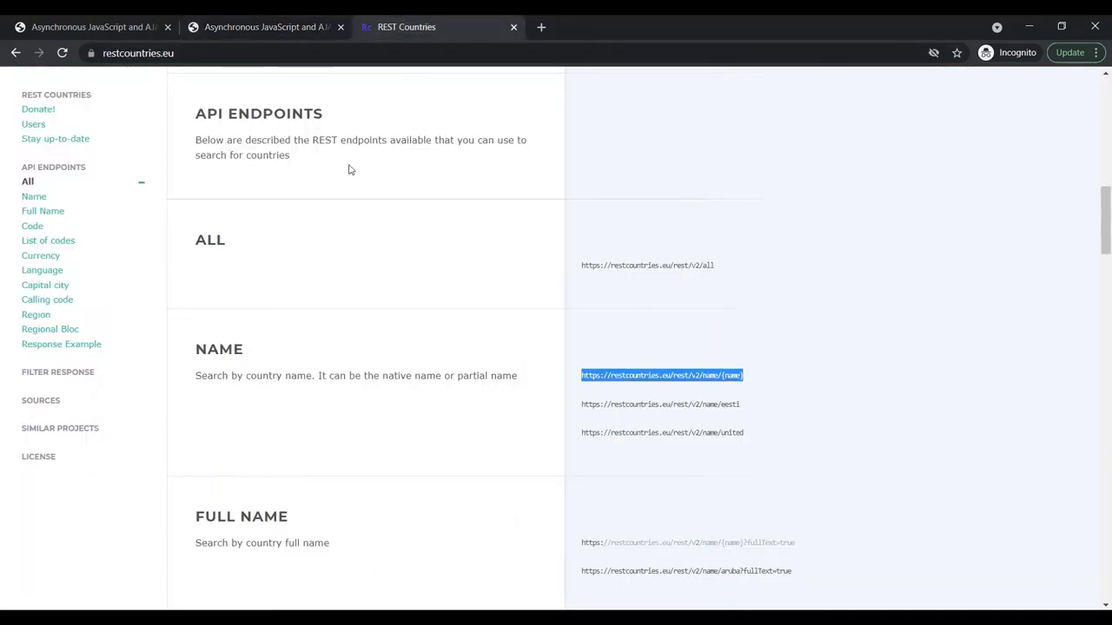
Copy the Name endpoint URL and paste it into a new tab's address bar
{"action": "left_click", "coordinate": [678, 351]}
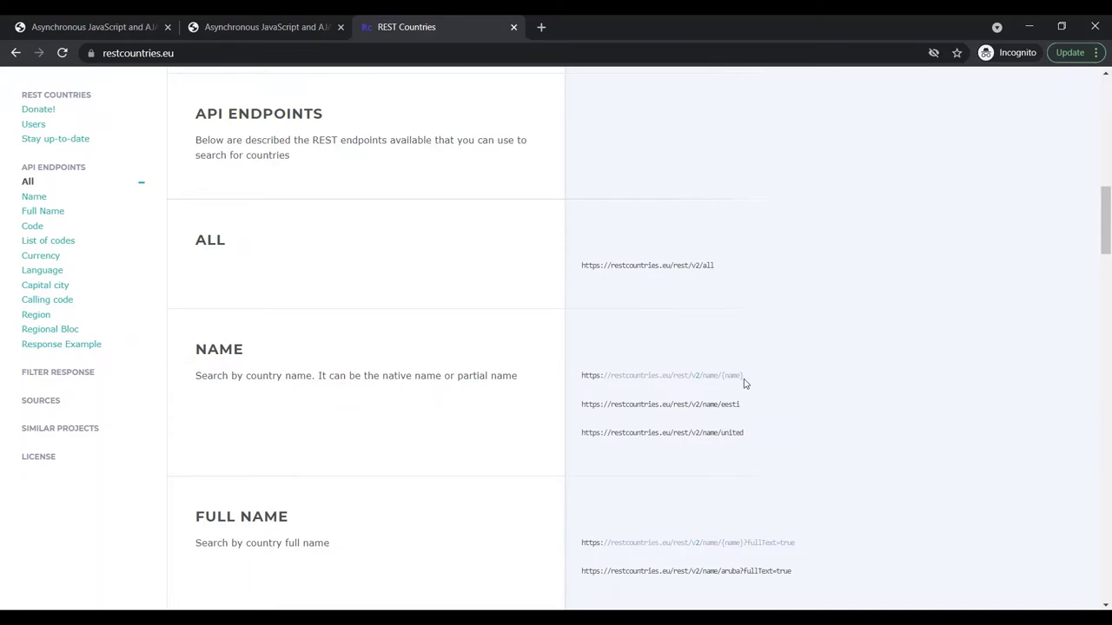
{"action": "left_click_drag", "start_coordinate": [744, 383], "coordinate": [582, 385]}
{"action": "key", "text": "ctrl+c"}
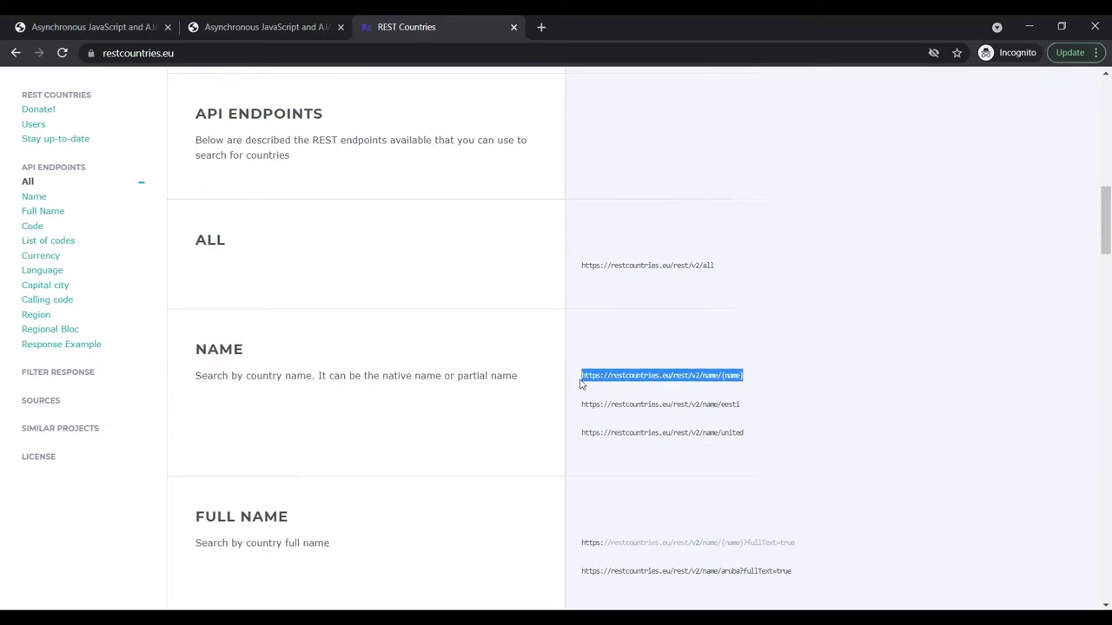
{"action": "left_click", "coordinate": [541, 27]}
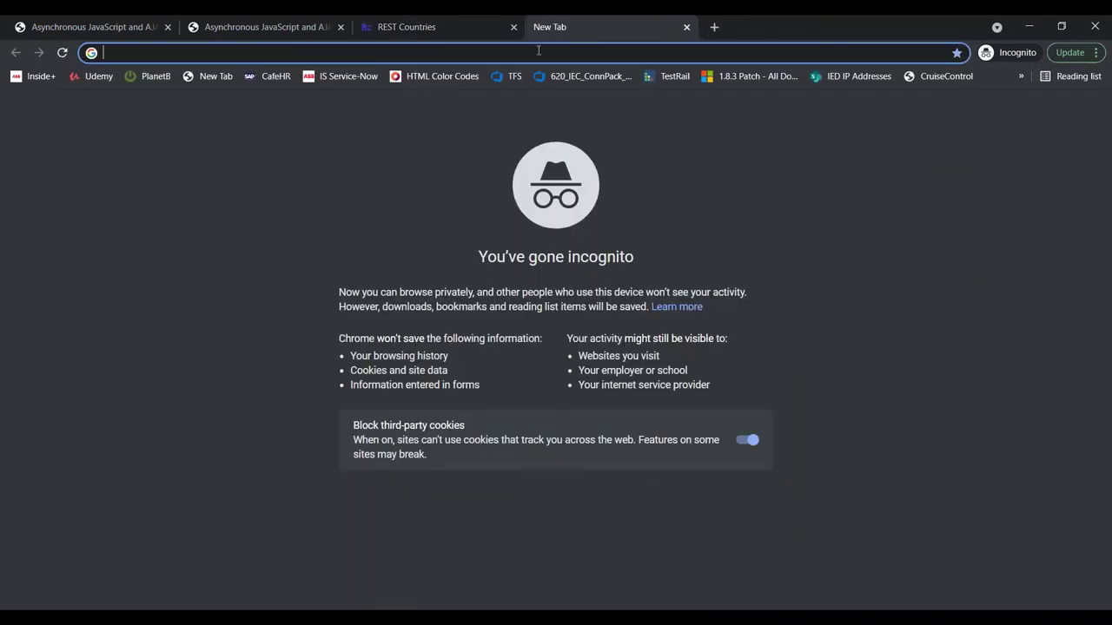
{"action": "key", "text": "ctrl+v"}
Replace {name} with usa, load the USA JSON data, then close that tab
{"action": "left_click_drag", "start_coordinate": [320, 54], "coordinate": [282, 54]}
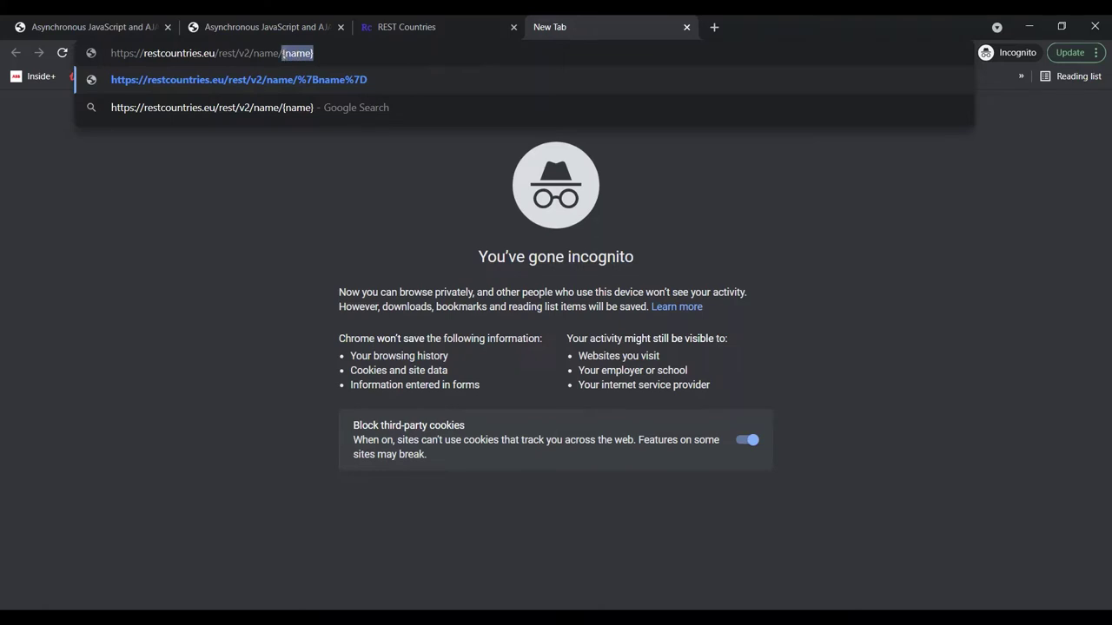
{"action": "type", "text": "usa"}
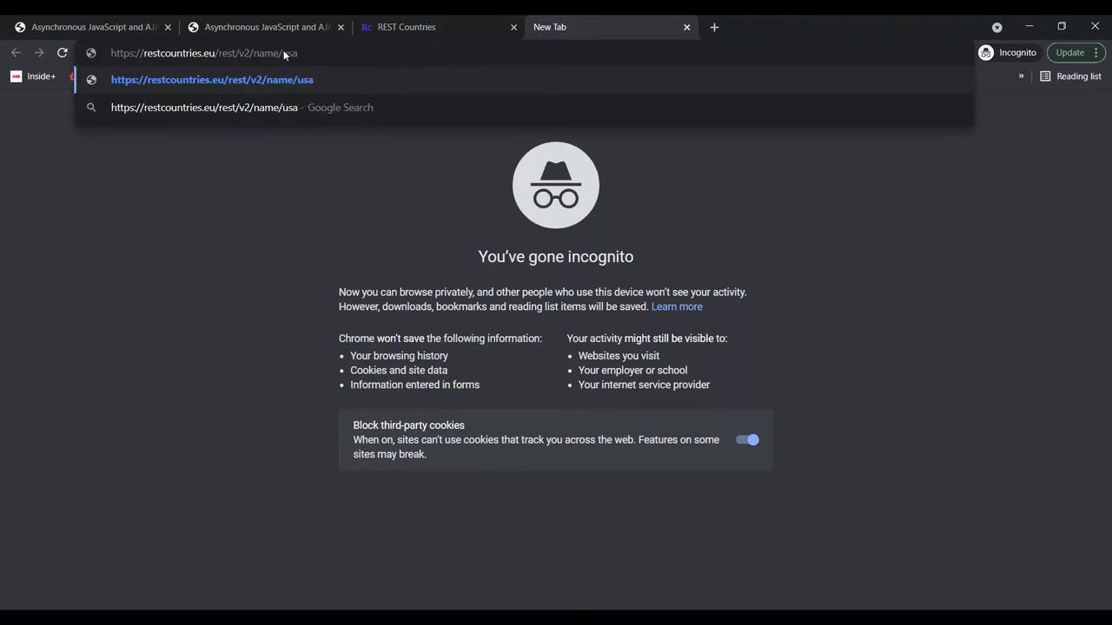
{"action": "key", "text": "Return"}
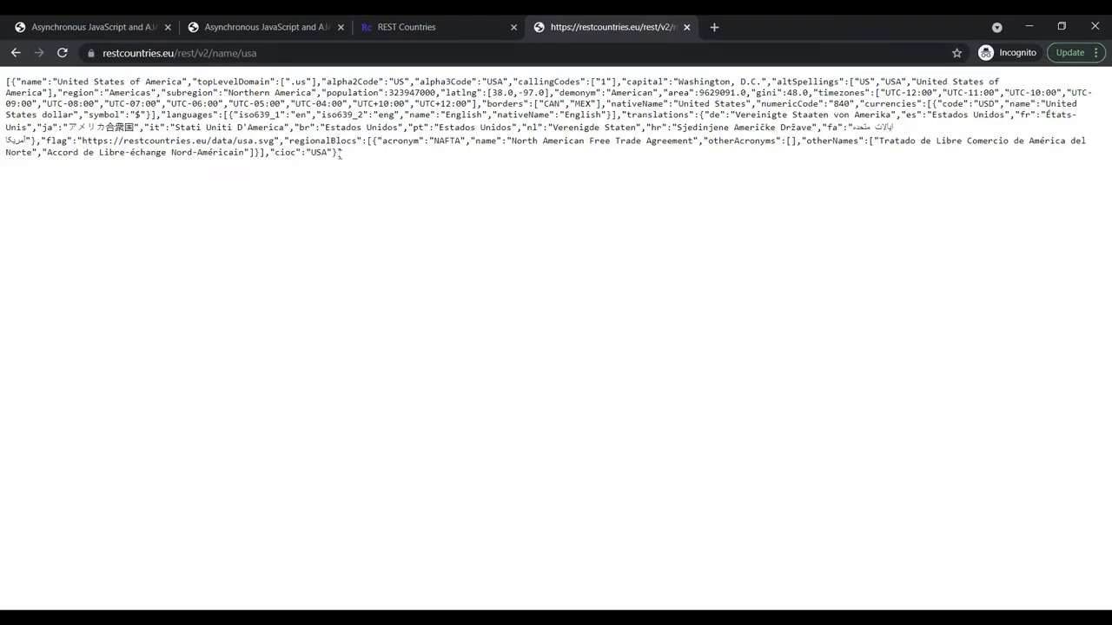
{"action": "left_click", "coordinate": [686, 28]}
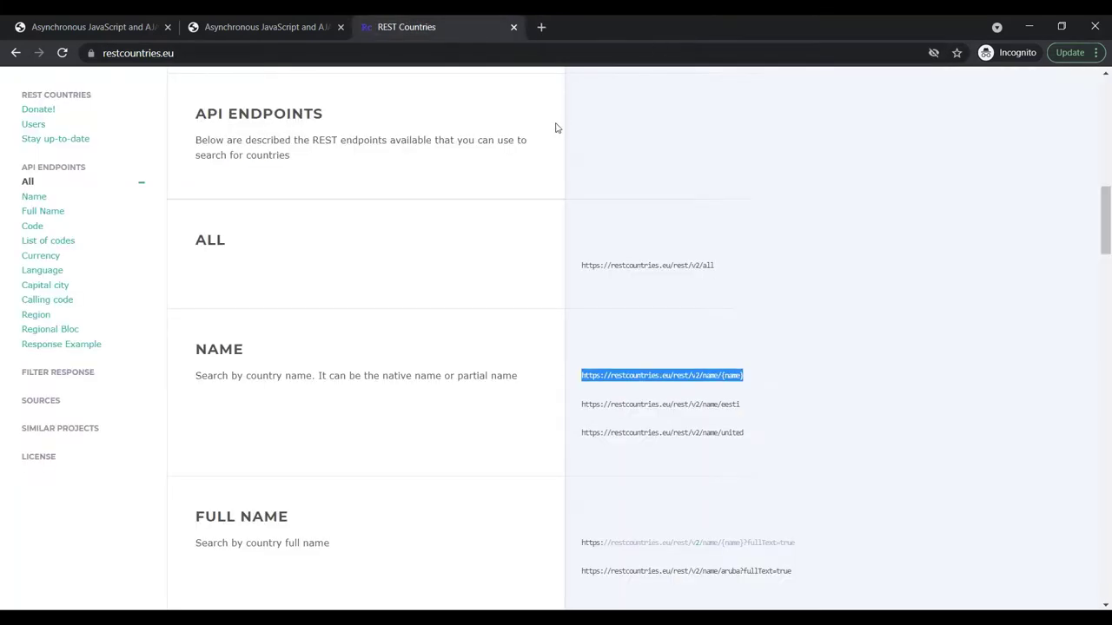